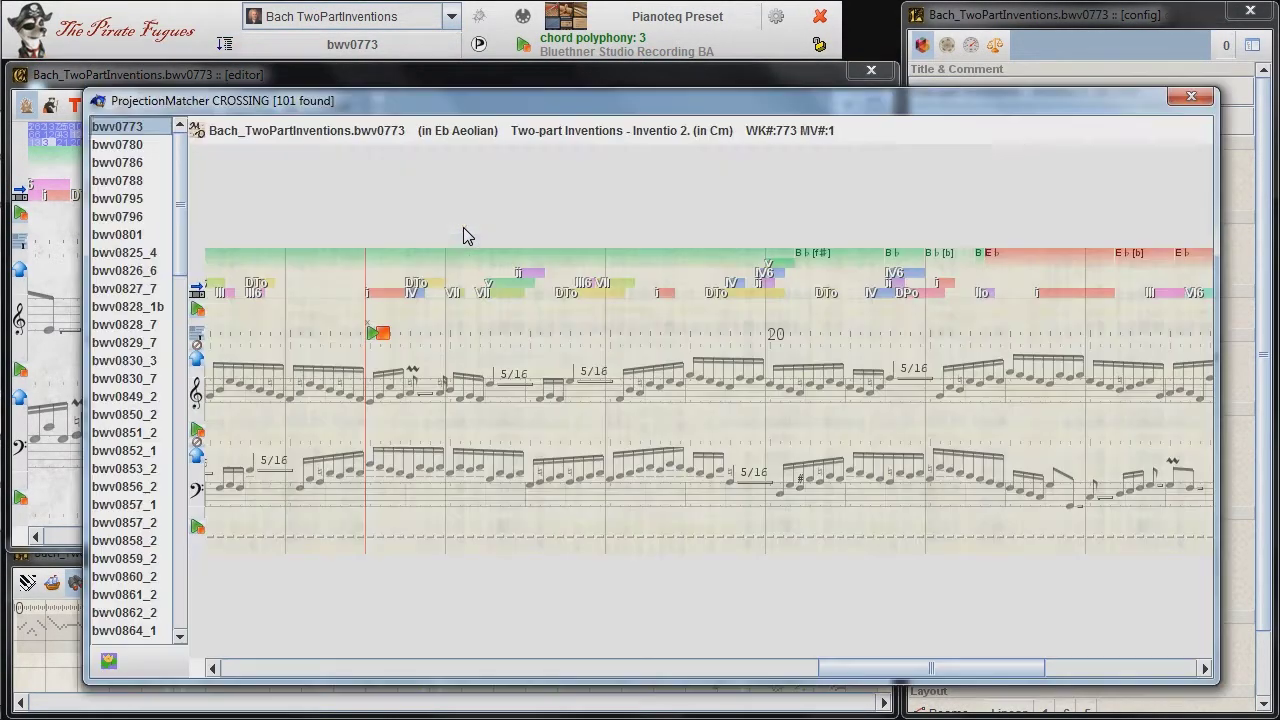
Browse the voice-crossing matches, viewing bwv0828_1b, bwv0852_1, bwv0859_2, bwv0862_2 and a further result down the list.
left_click(127, 306)
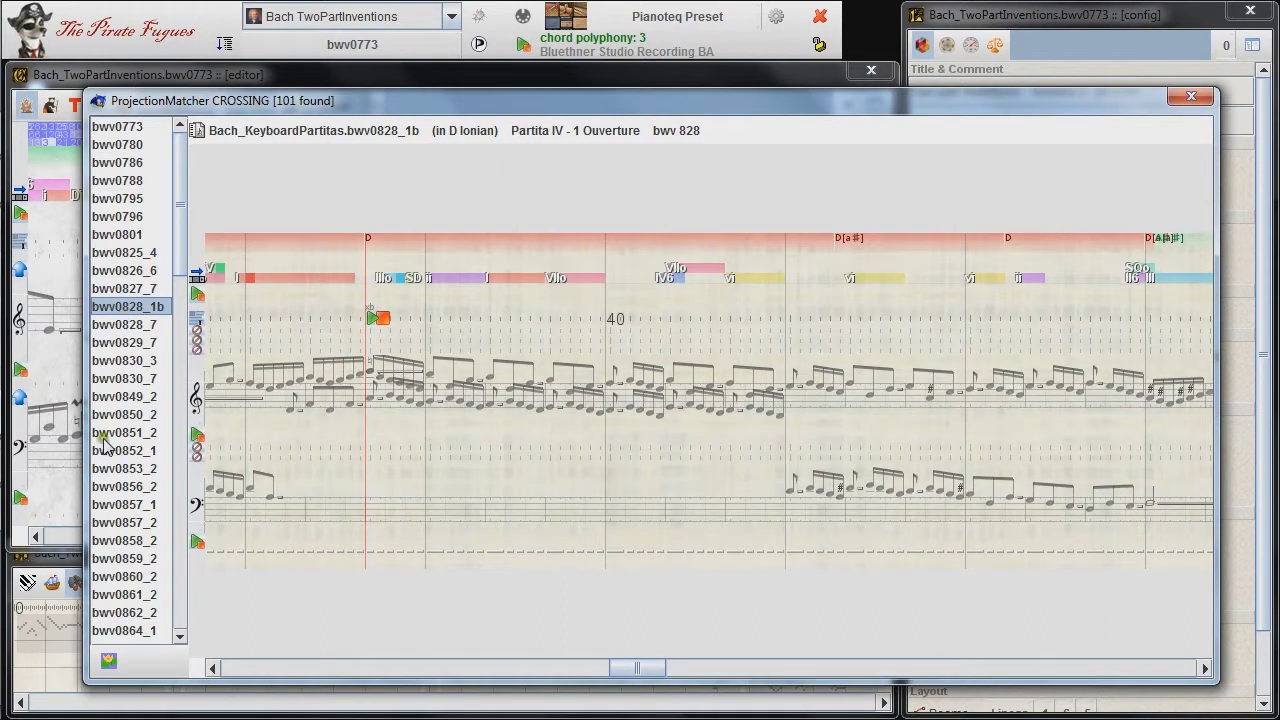
left_click(112, 450)
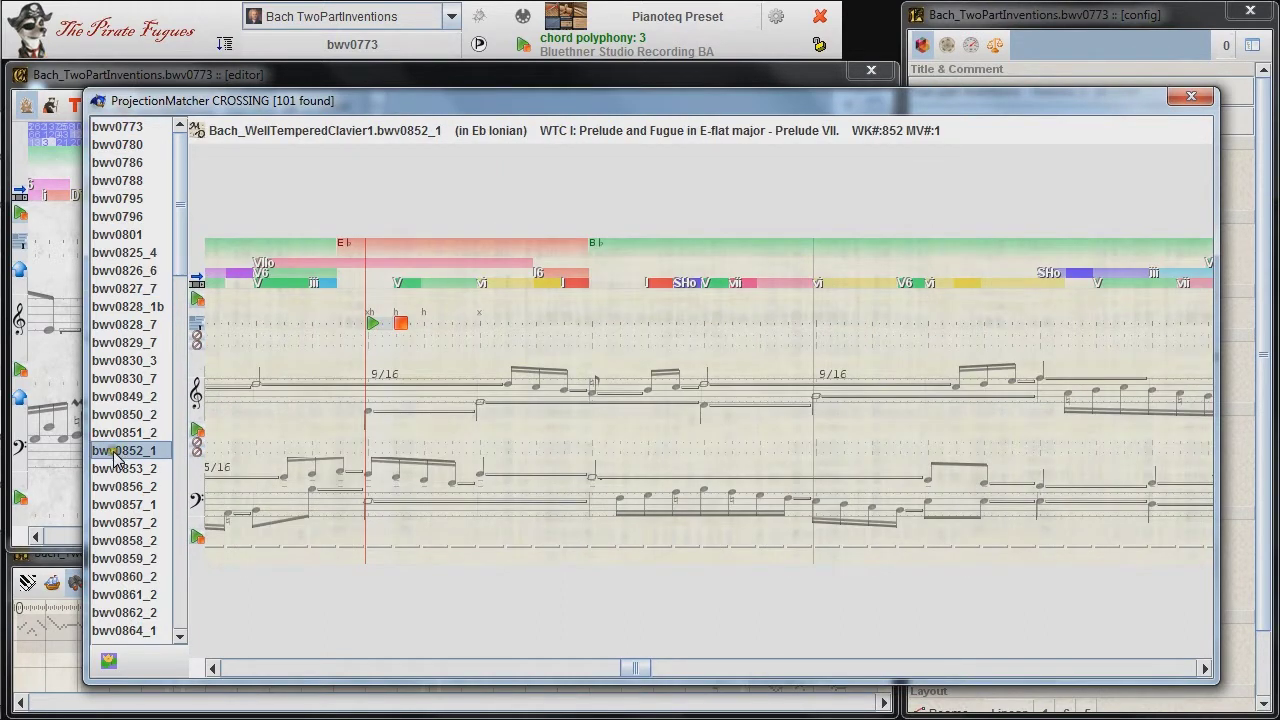
left_click(118, 559)
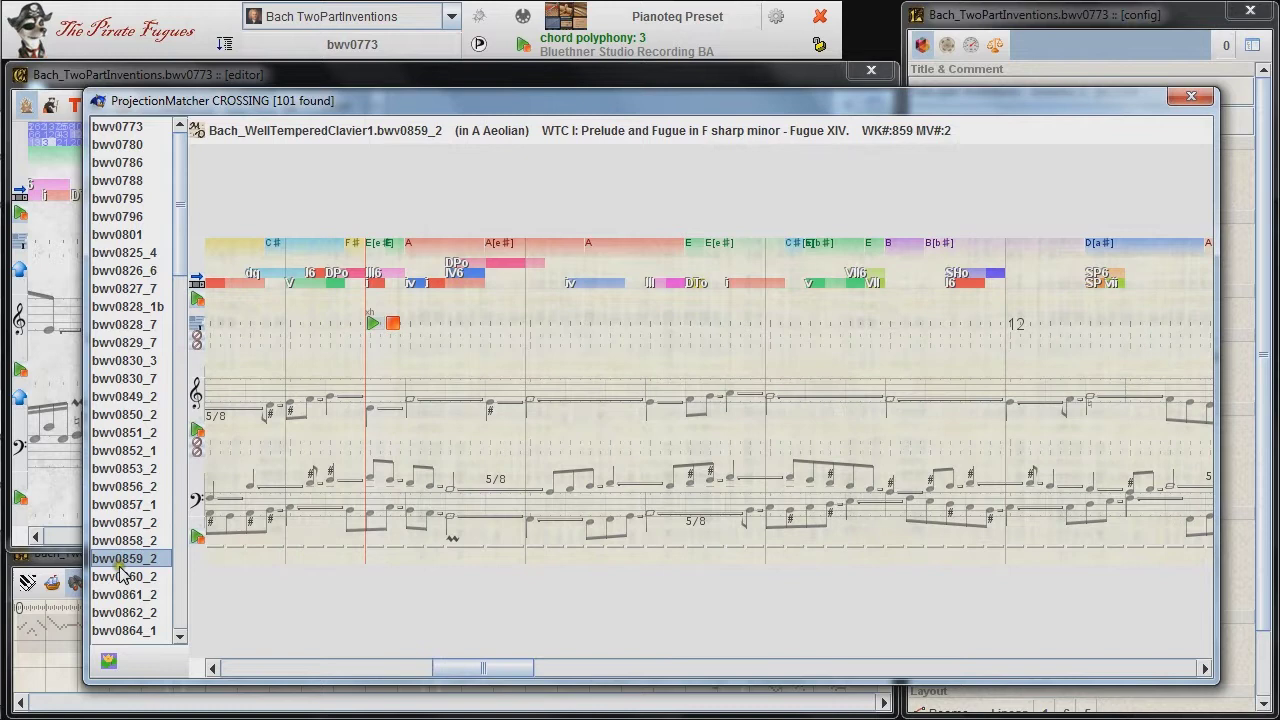
left_click(122, 610)
scroll(145, 510, "down", 10)
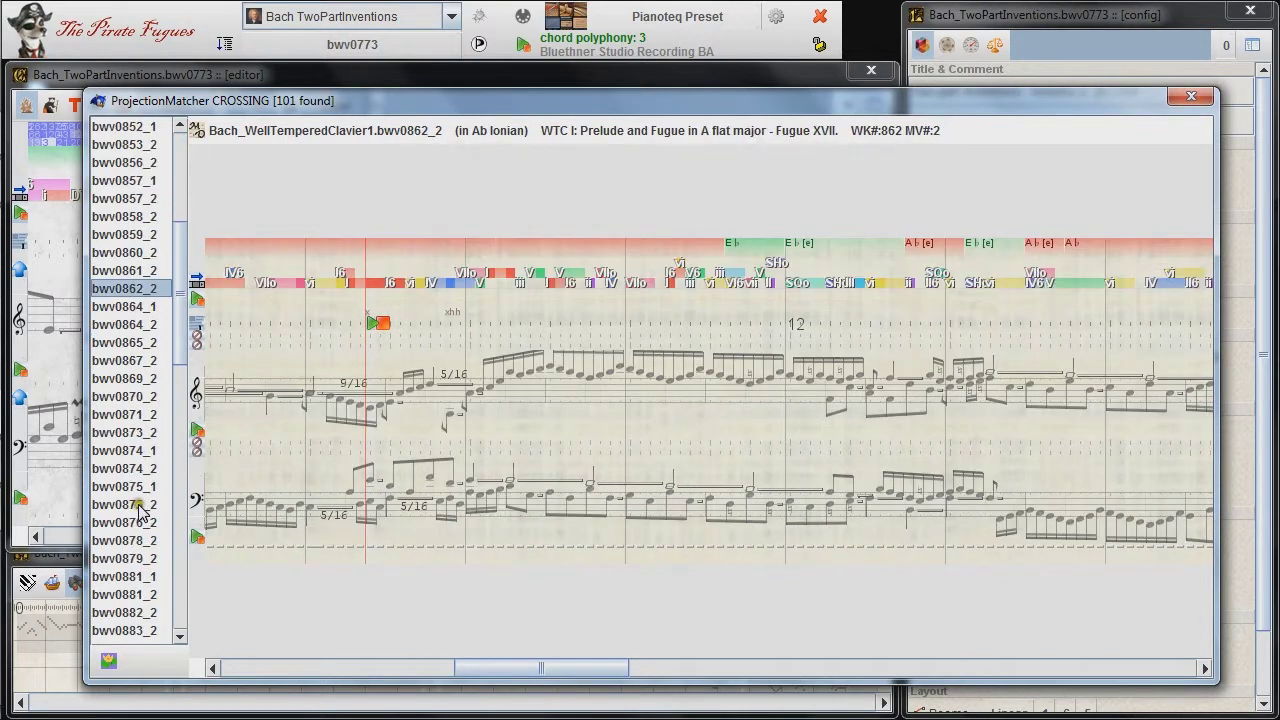
left_click(140, 504)
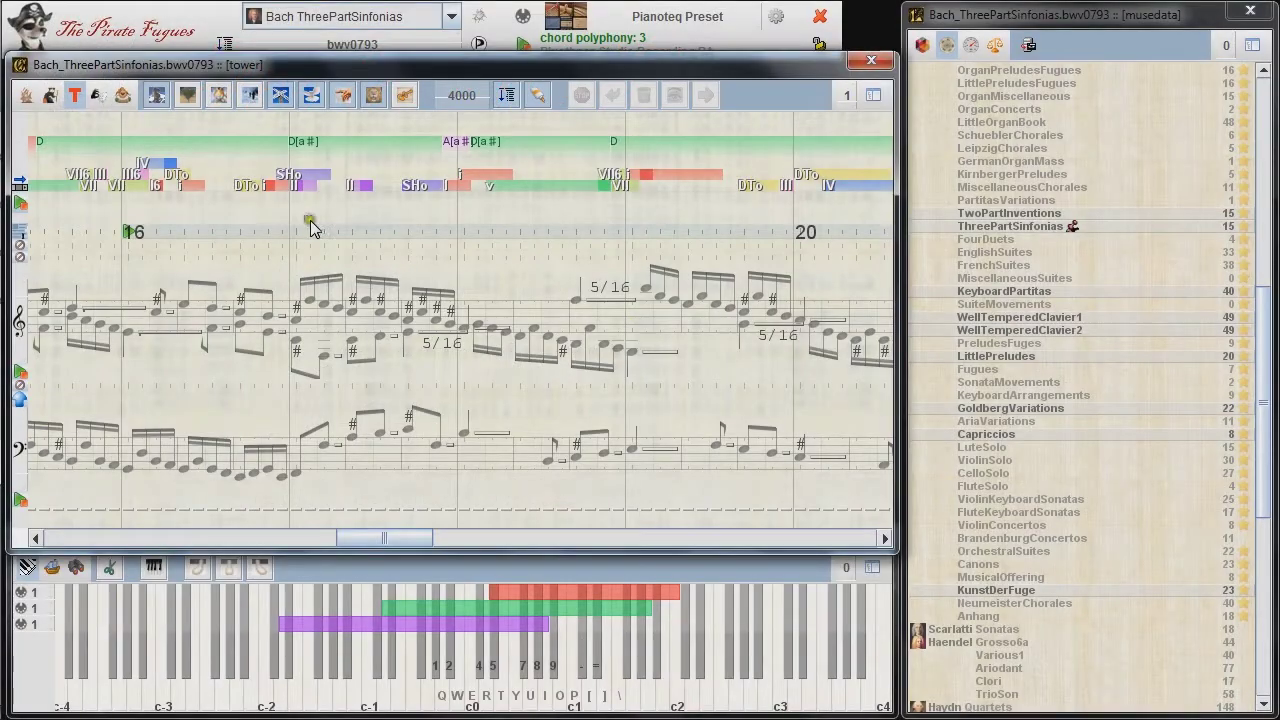
Search for HANDLING matches from Sinfonia bwv0793 and view several results, including bwv0849_2, bwv0863_2, bwv0874_2 and bwv0988_21.
left_click(307, 219)
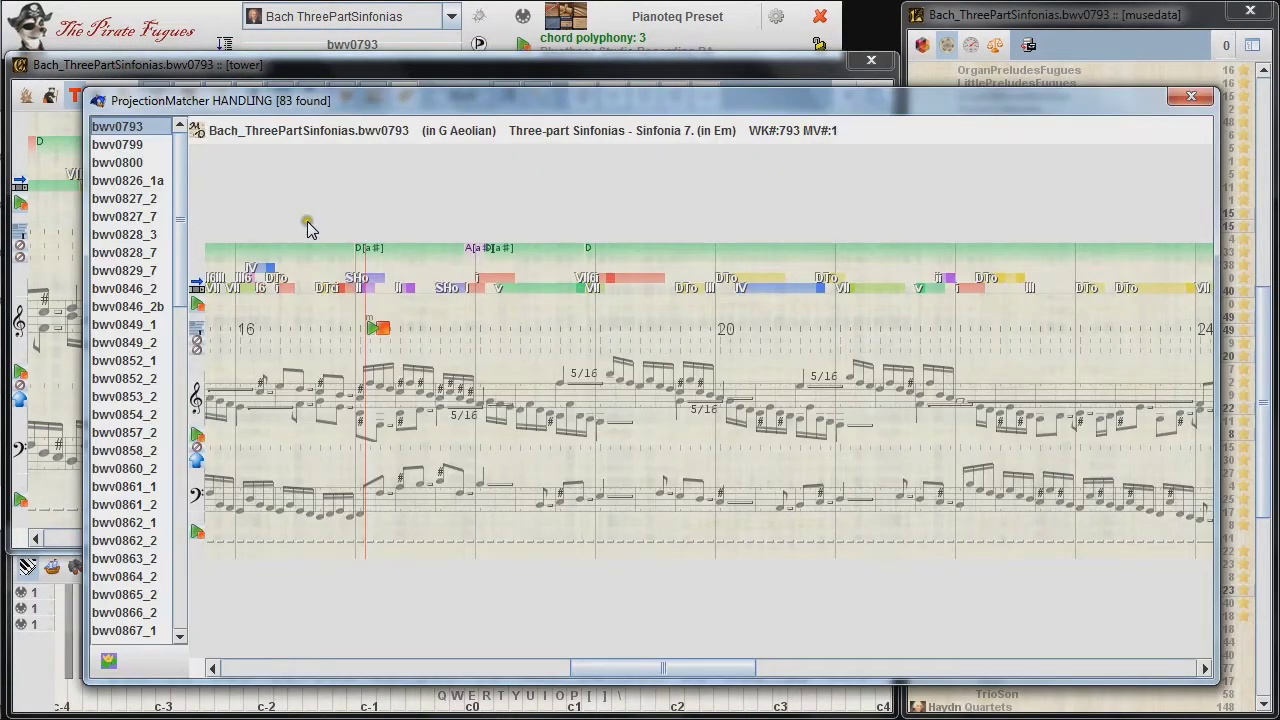
left_click(116, 343)
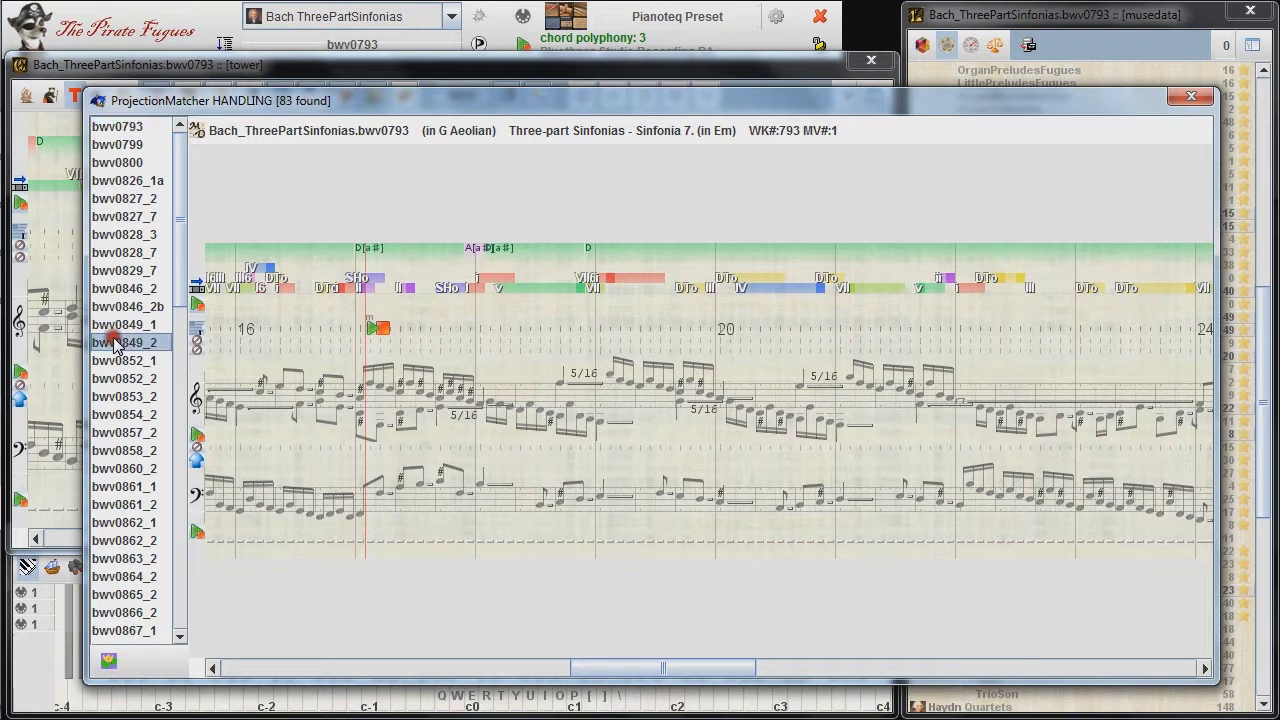
scroll(116, 343, "down", 4)
left_click(116, 343)
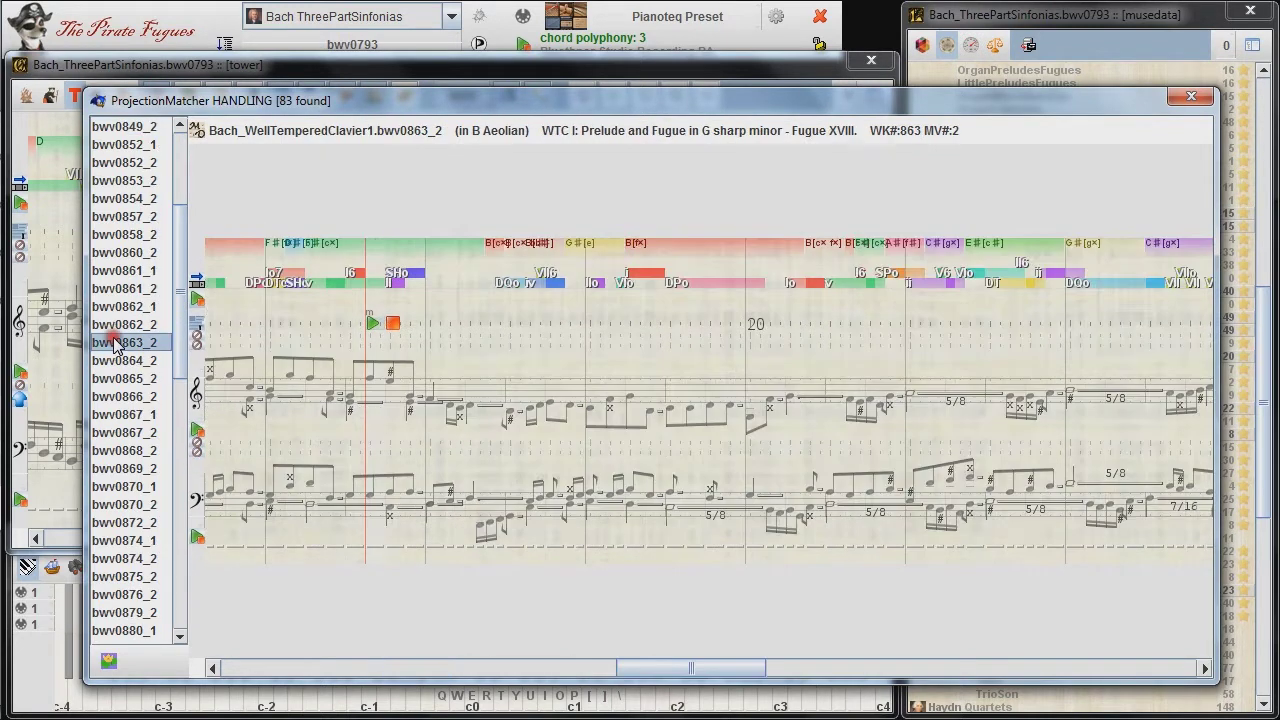
scroll(116, 343, "down", 4)
left_click(116, 343)
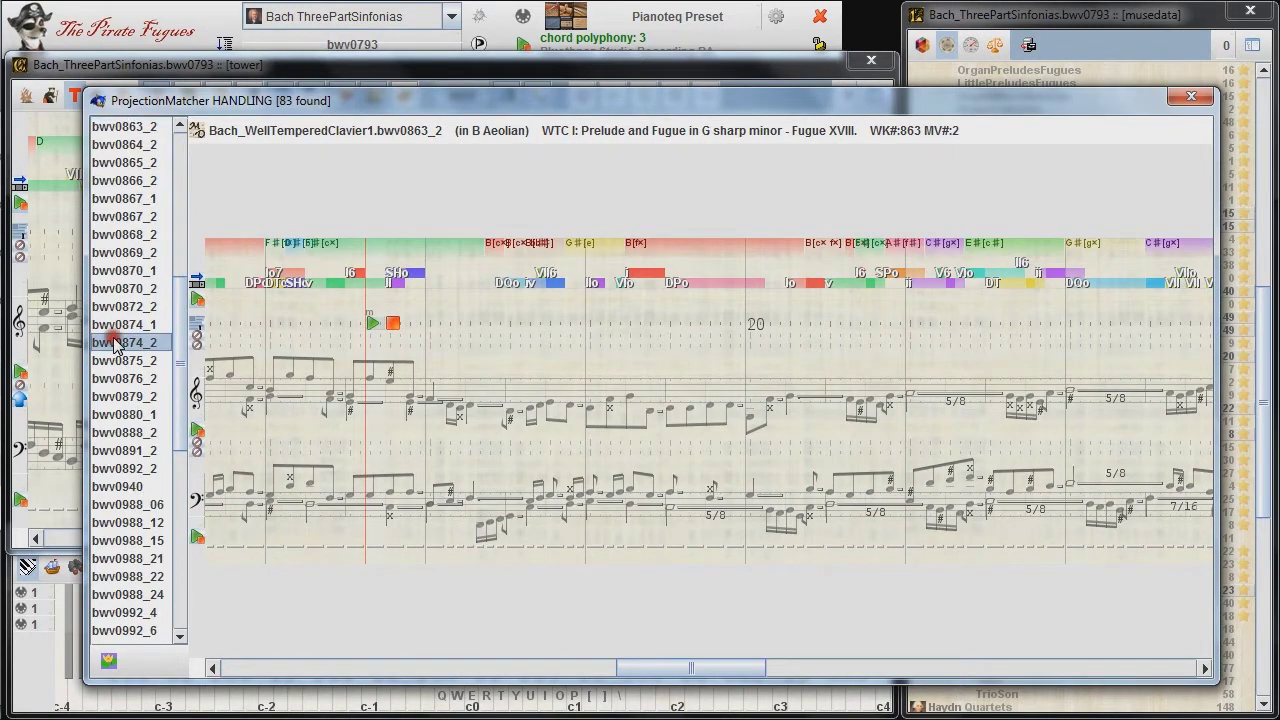
scroll(116, 343, "down", 3)
scroll(116, 343, "down", 1)
left_click(116, 343)
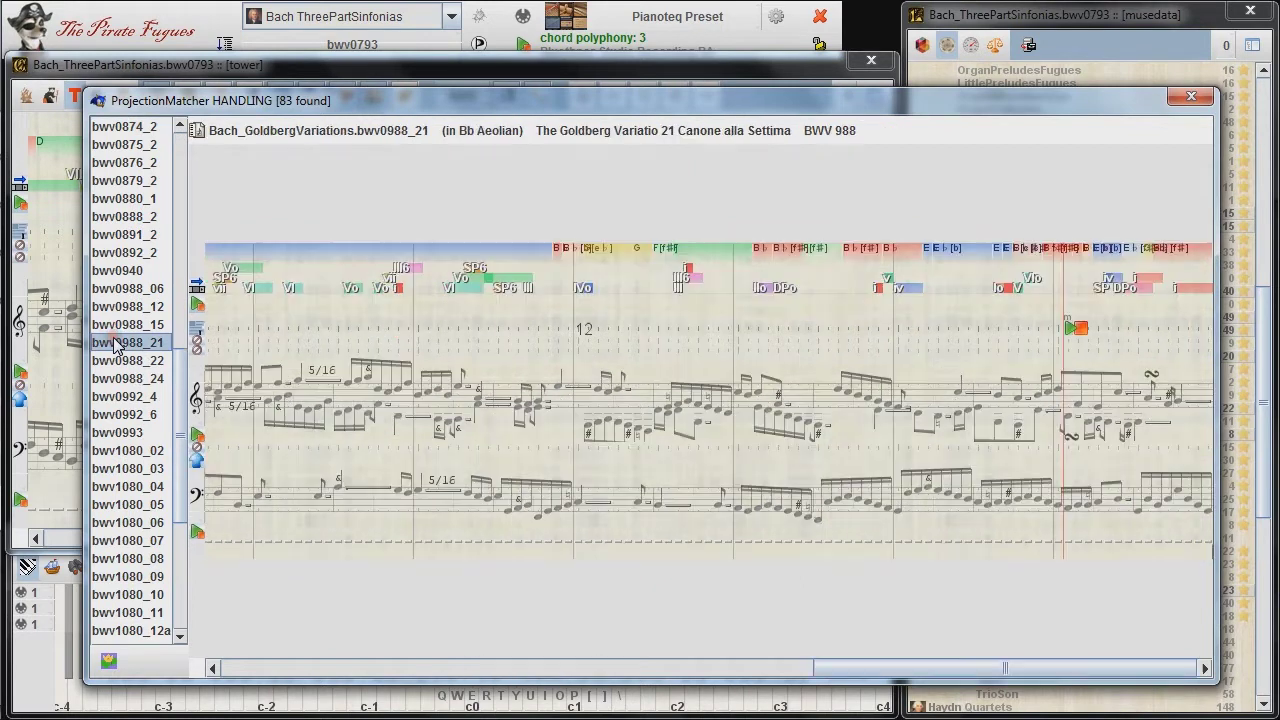
scroll(116, 344, "down", 3)
left_click(116, 344)
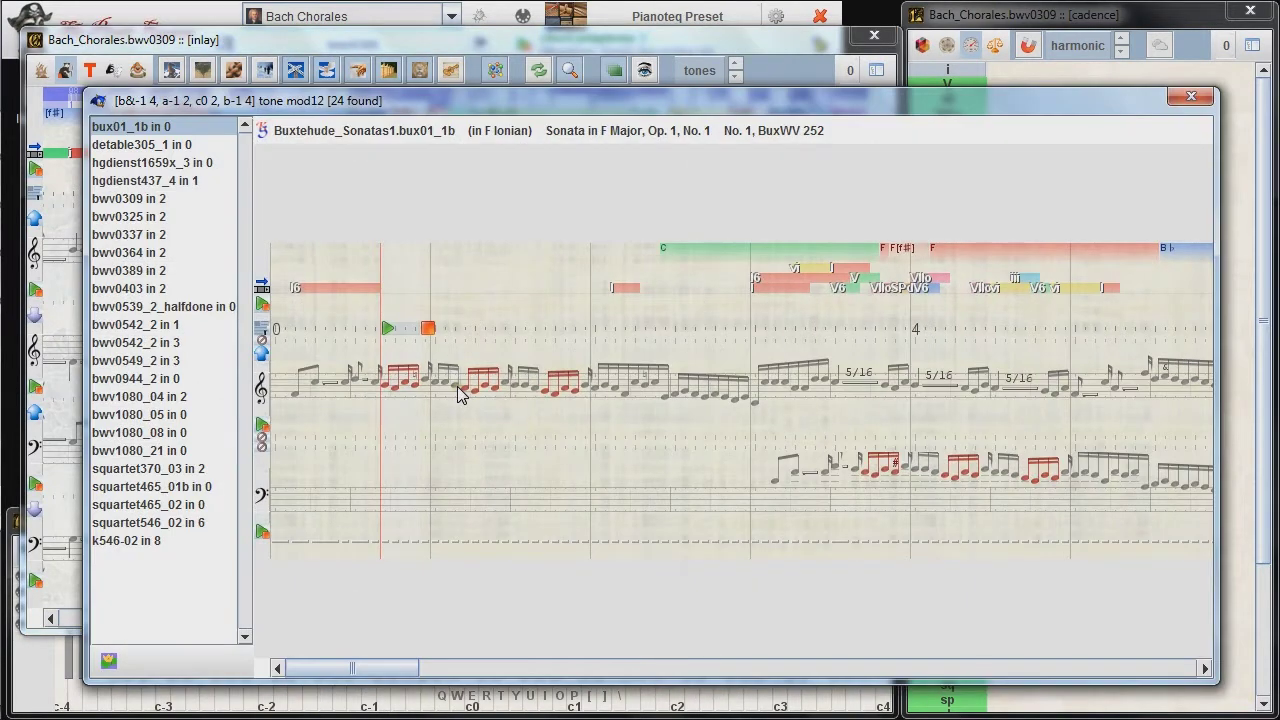
Inspect the B-A-C-H motif matches in Bach's works, viewing bwv0337, bwv0364, bwv0542_2 in 3, bwv1080_04, bwv1080_05 and bwv1080_21.
left_click(157, 234)
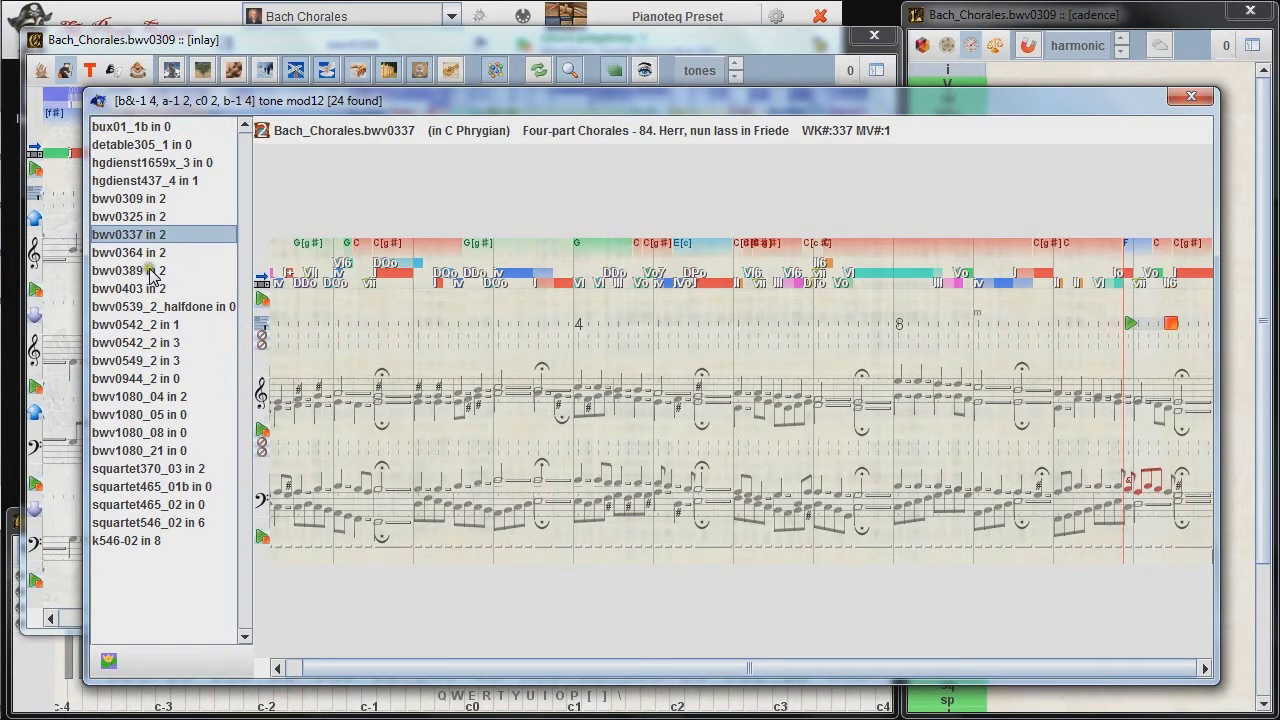
left_click(152, 254)
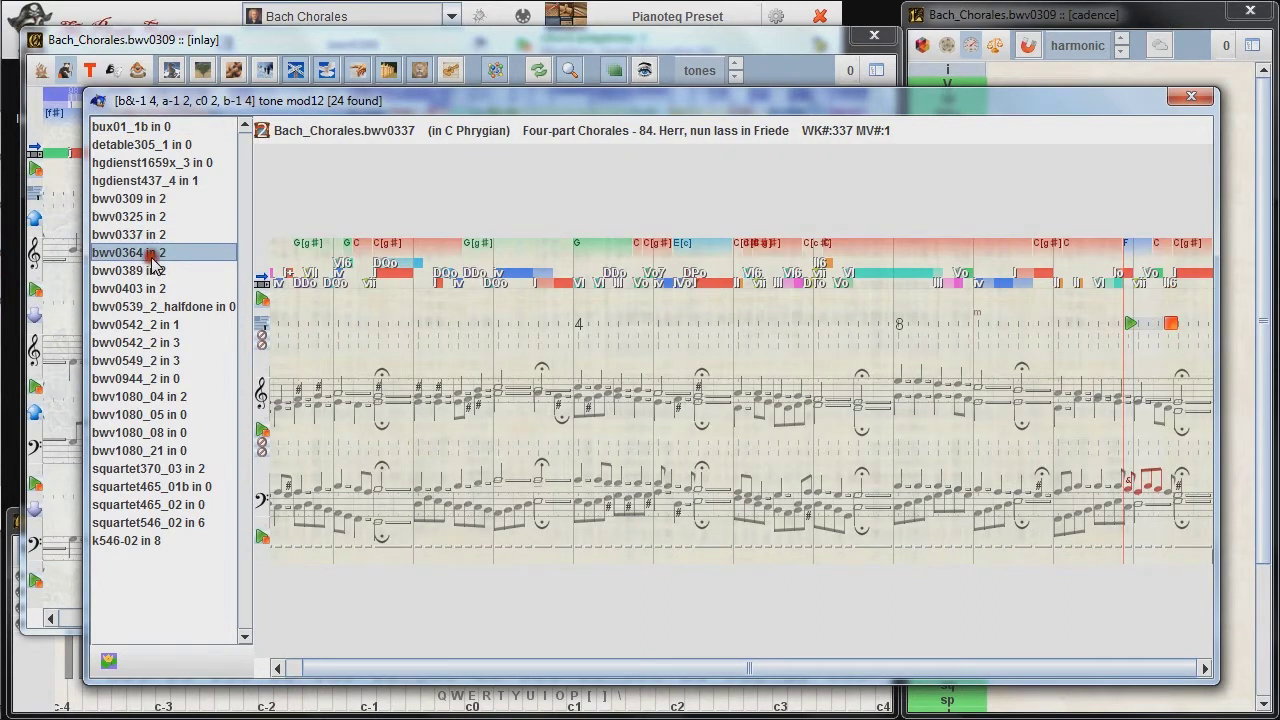
left_click(165, 344)
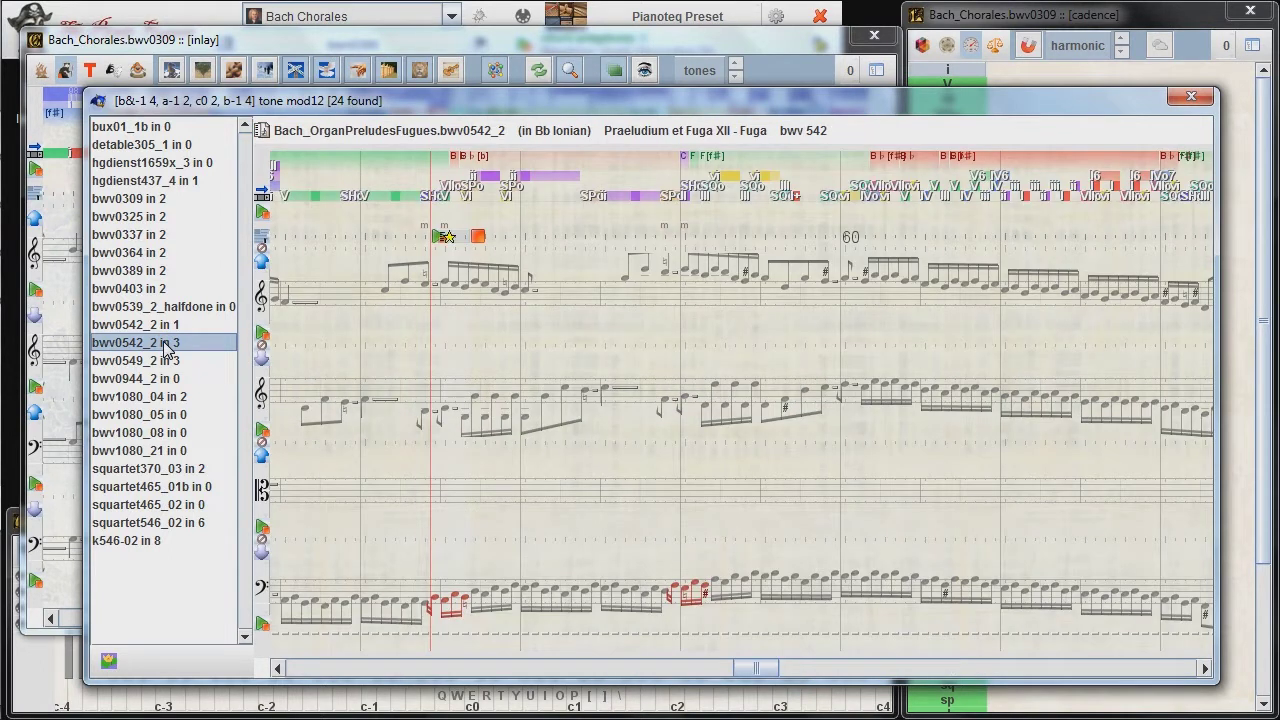
left_click(170, 398)
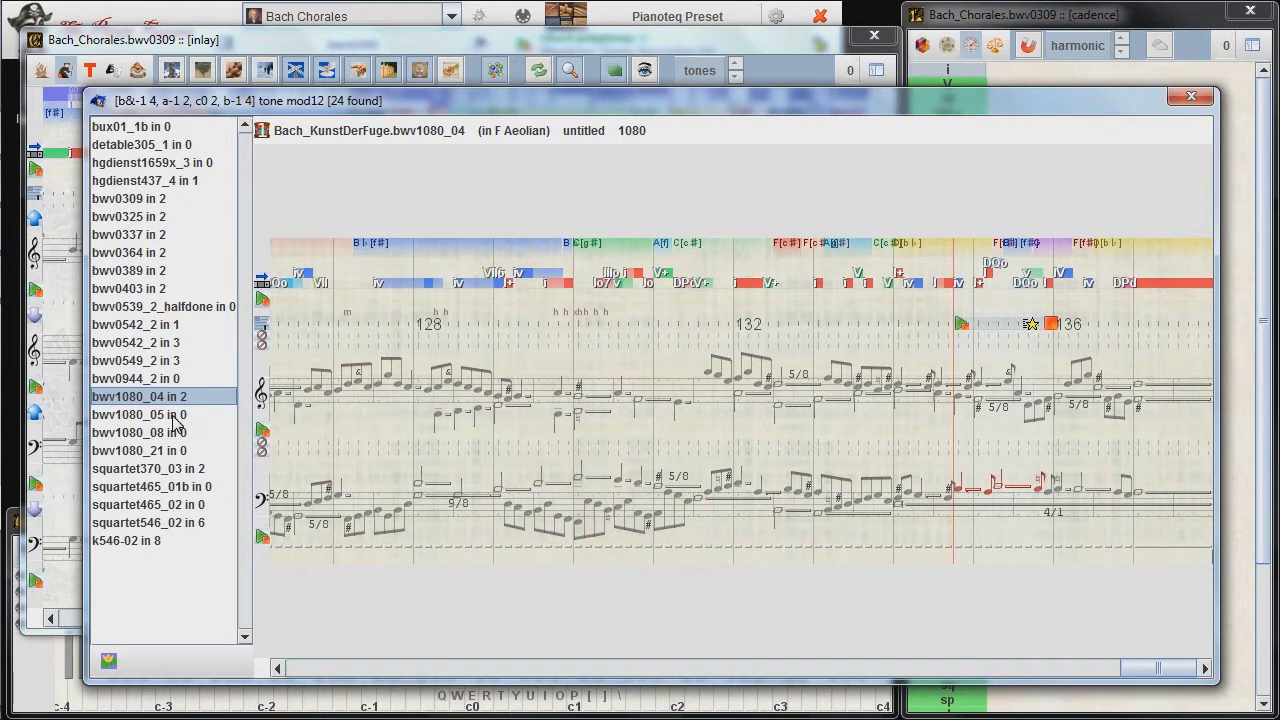
left_click(172, 416)
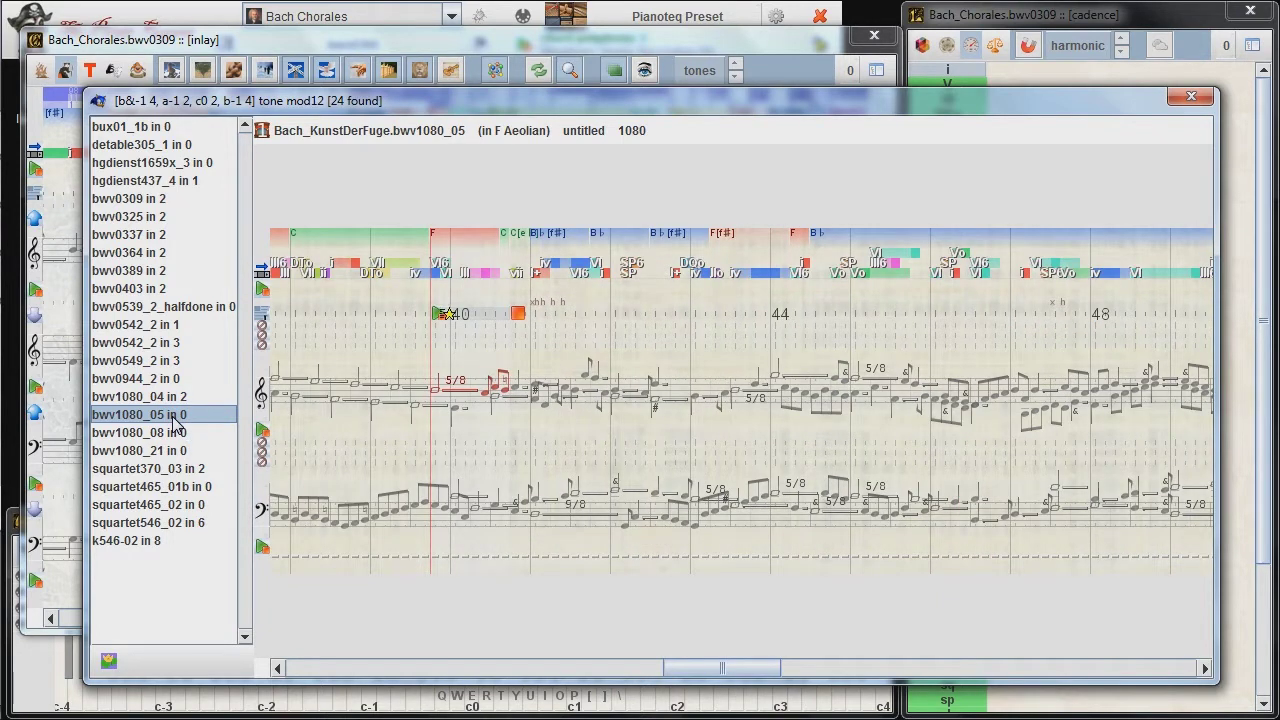
left_click(172, 451)
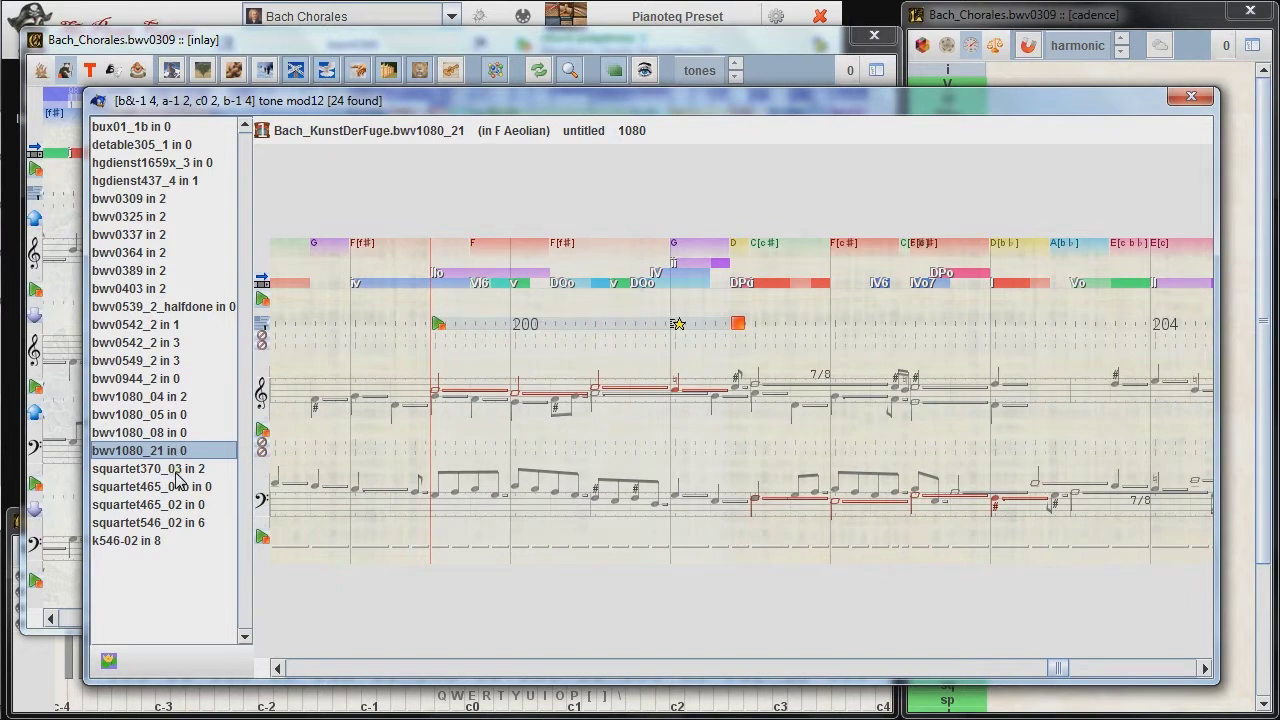
View the B-A-C-H motif matches in Mozart's string quartets squartet370_03, squartet465_01b and squartet465_02.
left_click(185, 469)
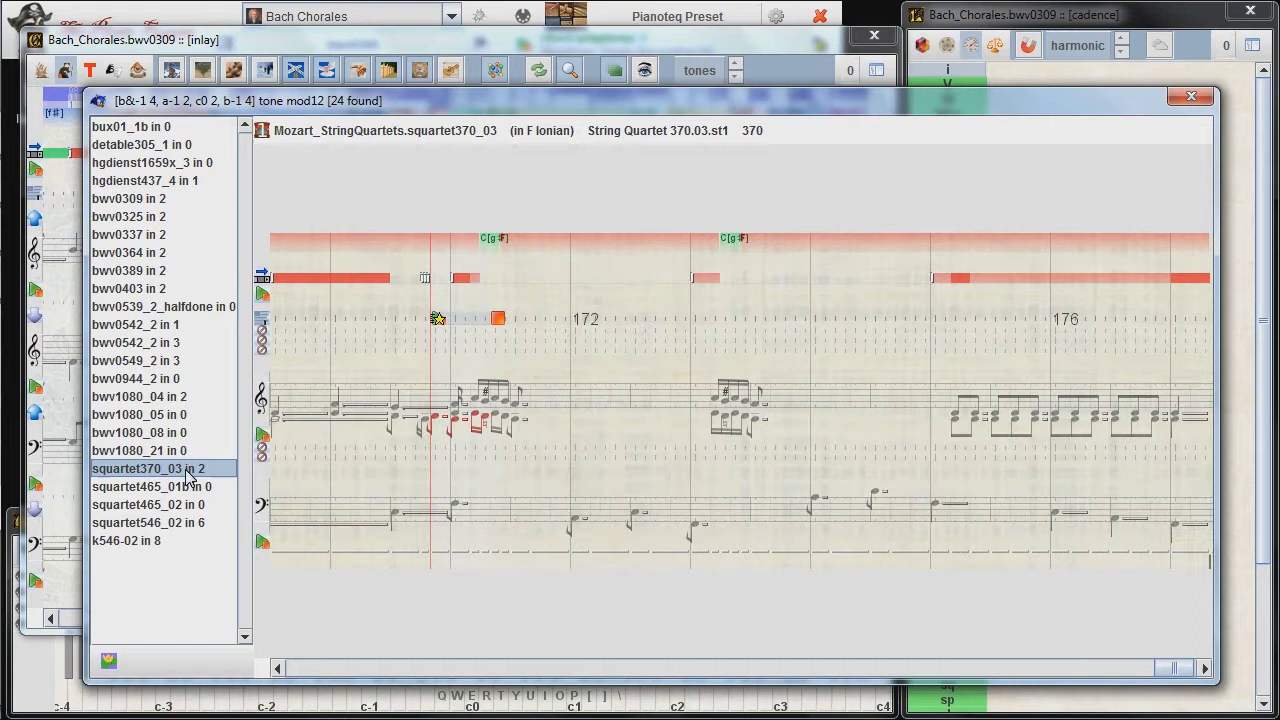
left_click(187, 487)
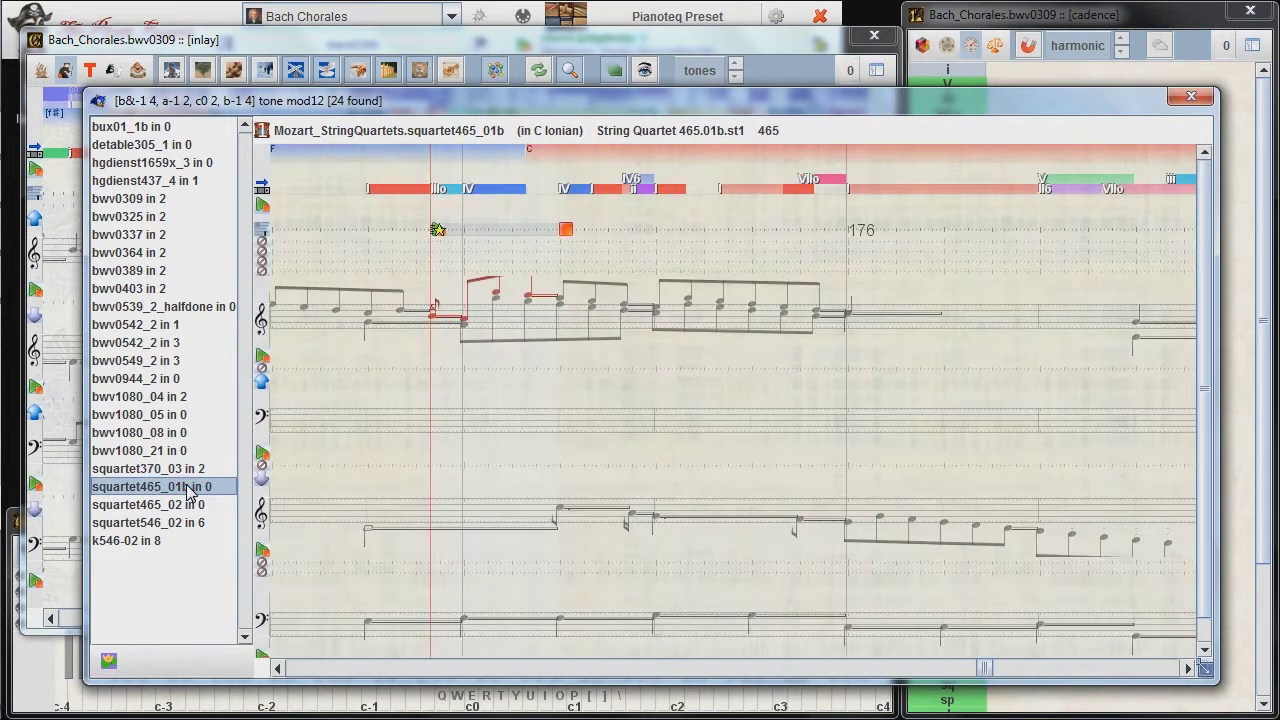
left_click(188, 505)
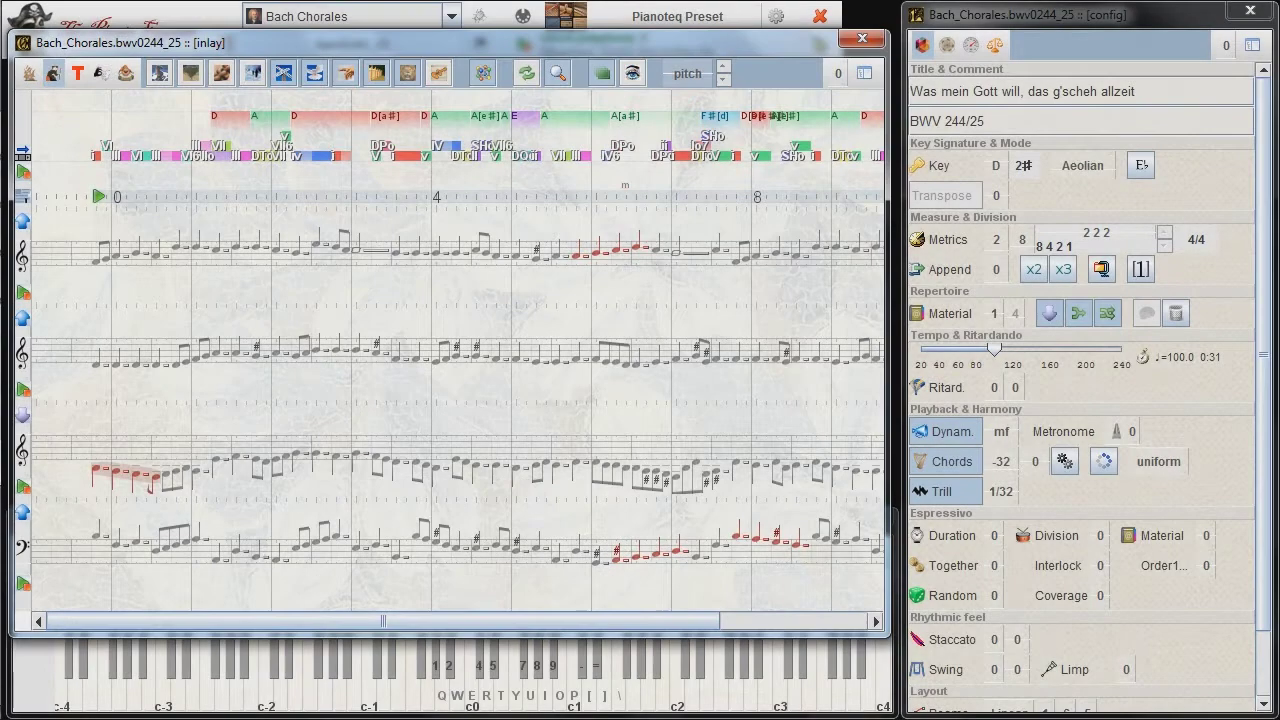
Search chromatically for the descending motif in the third voice and view matches bwv0244_03, bwv0244_40, bwv0245_05, bwv0245_26, bwv0248_33 and bwv0248_46.
left_click(140, 478)
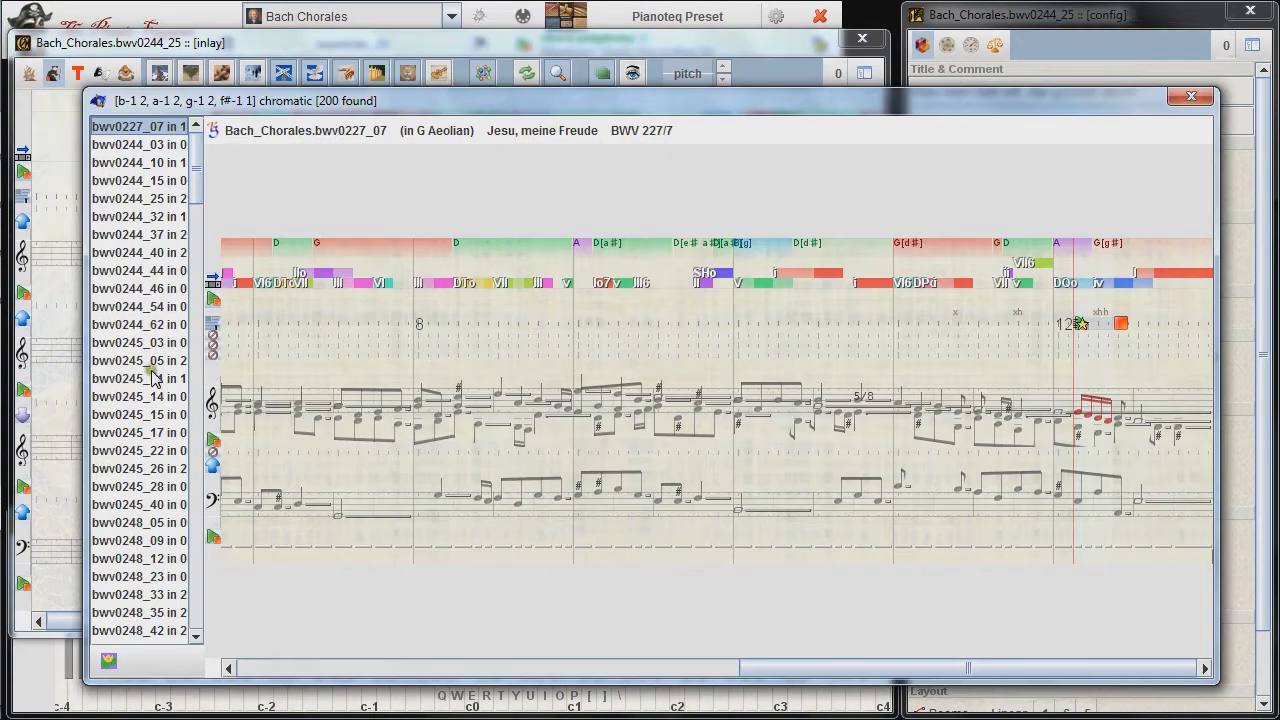
left_click(133, 150)
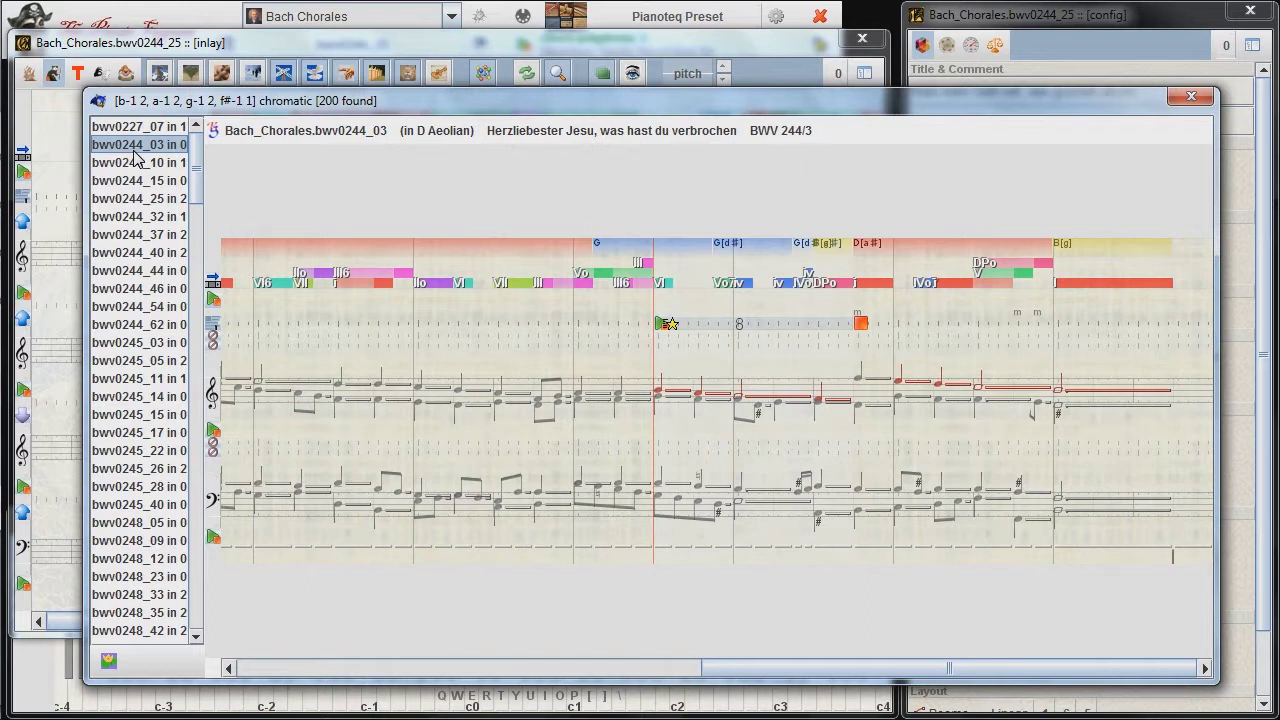
left_click(141, 256)
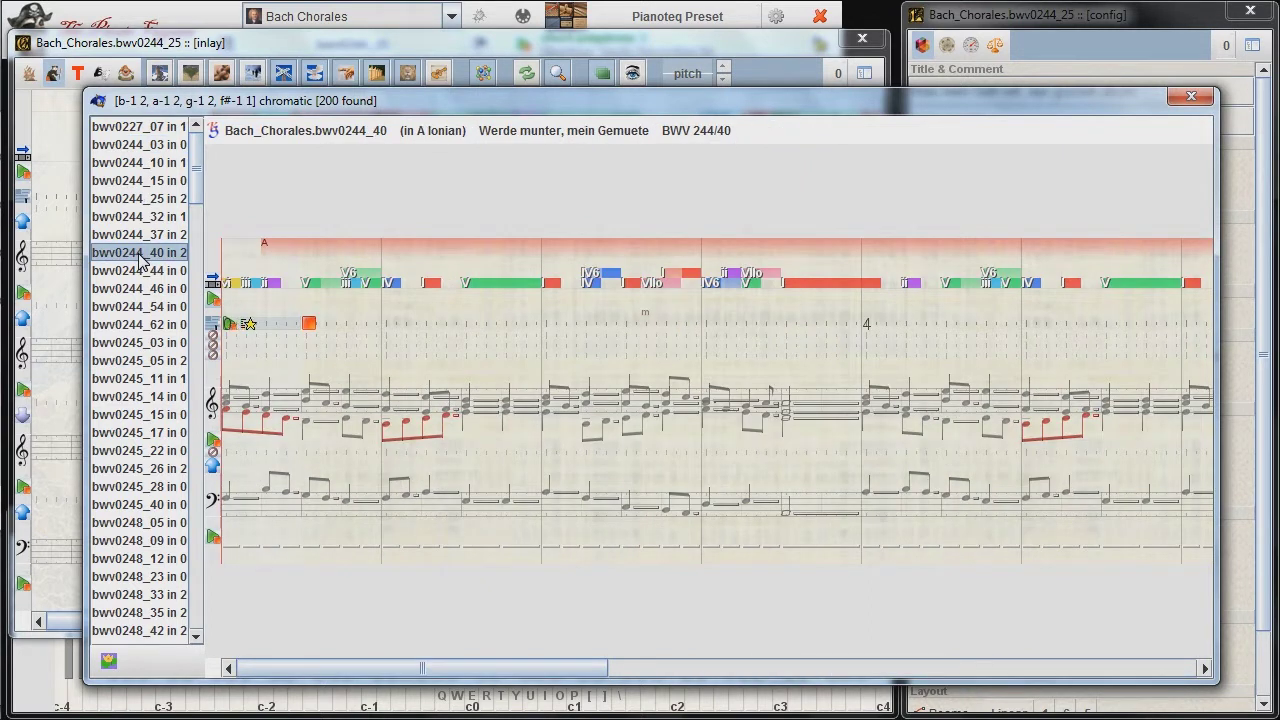
left_click(157, 363)
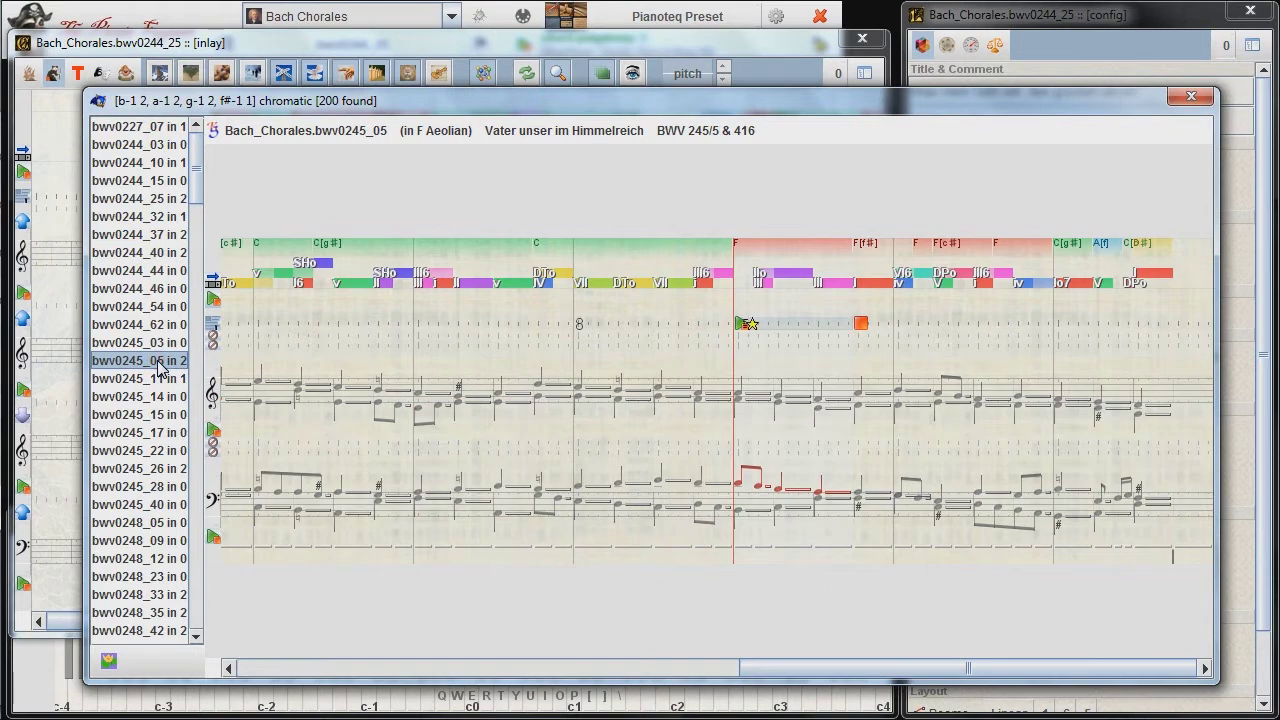
scroll(157, 368, "down", 3)
left_click(156, 307)
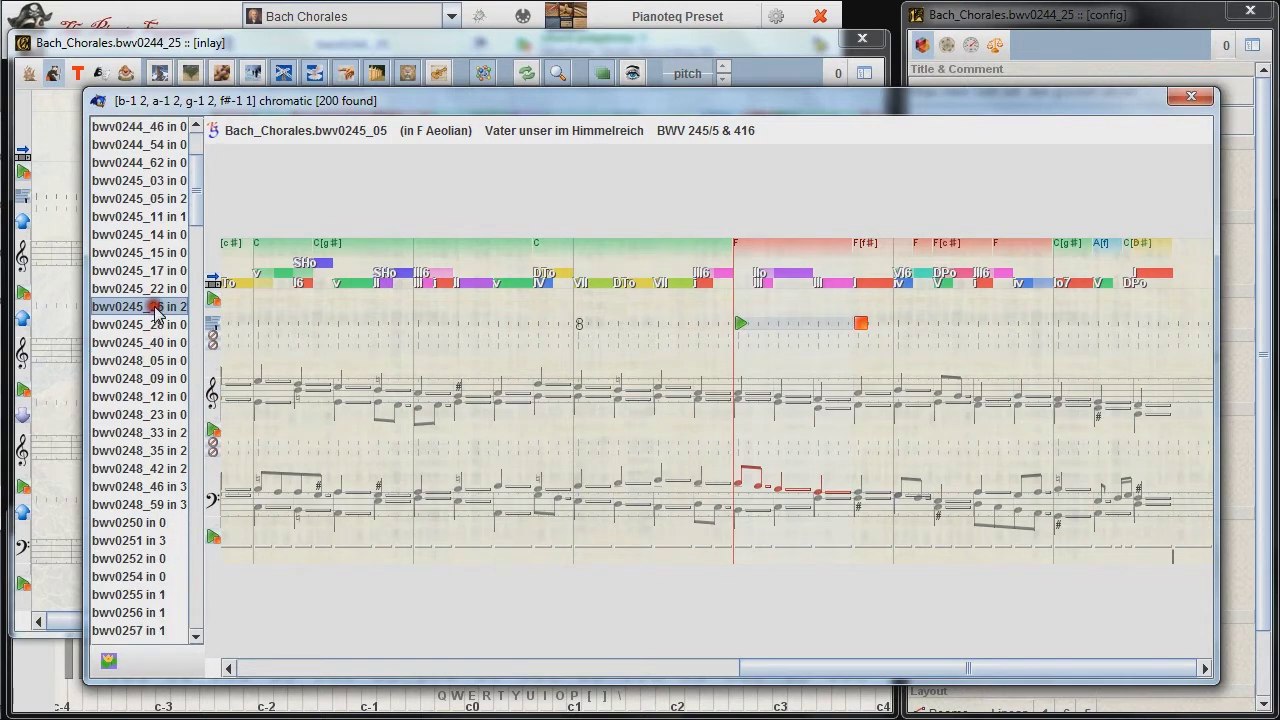
left_click(160, 434)
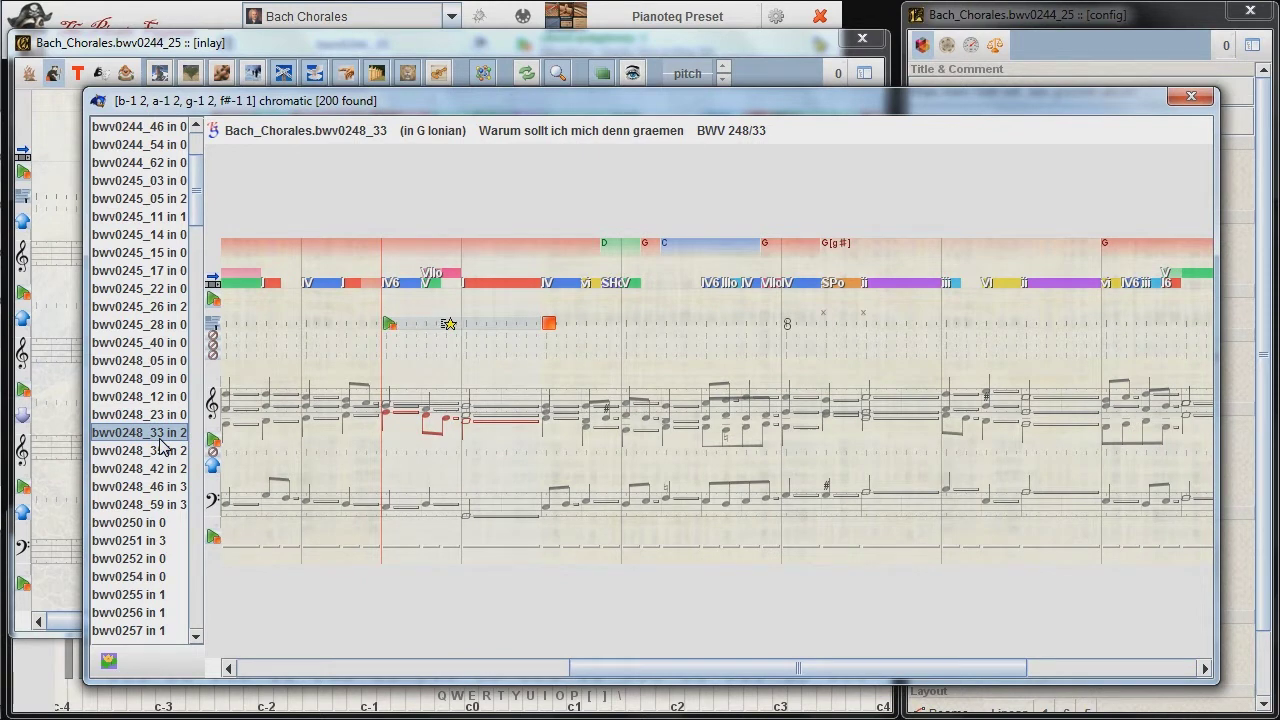
left_click(160, 486)
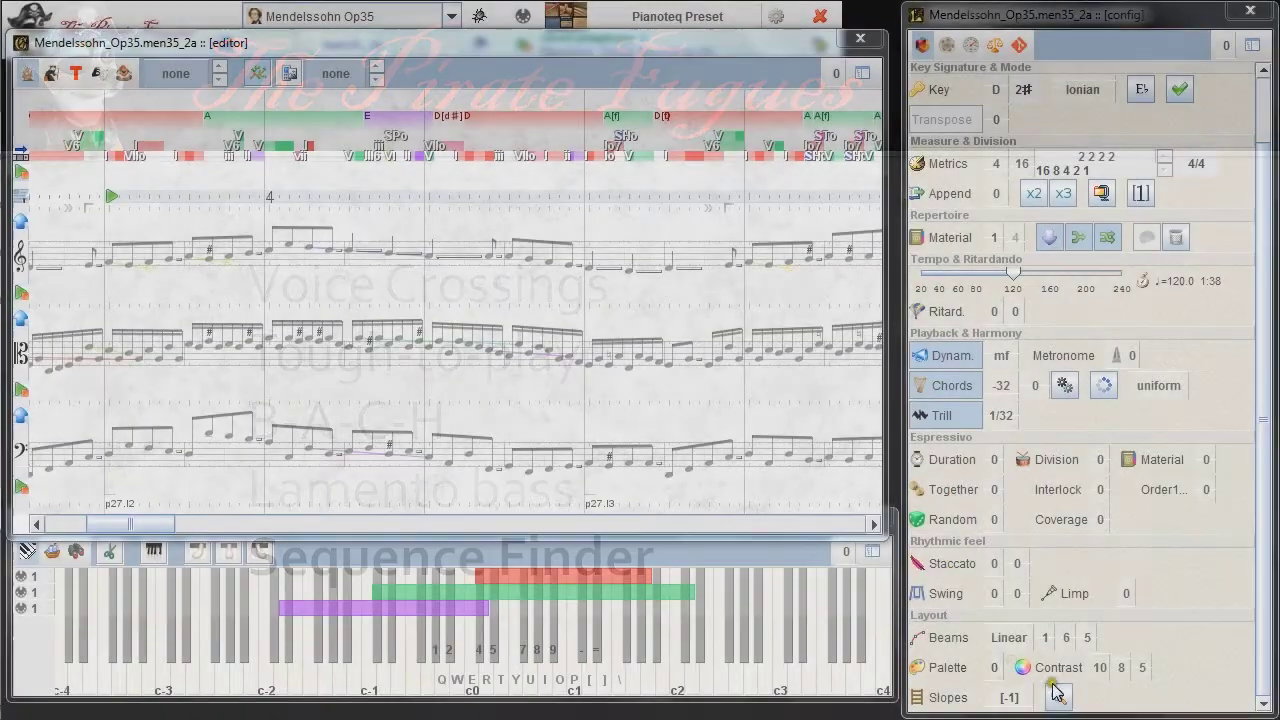
Search the repertoire for sequences with slope -1 and view the matches in bwv0789, bwv0796 and bwv0798.
left_click(1057, 692)
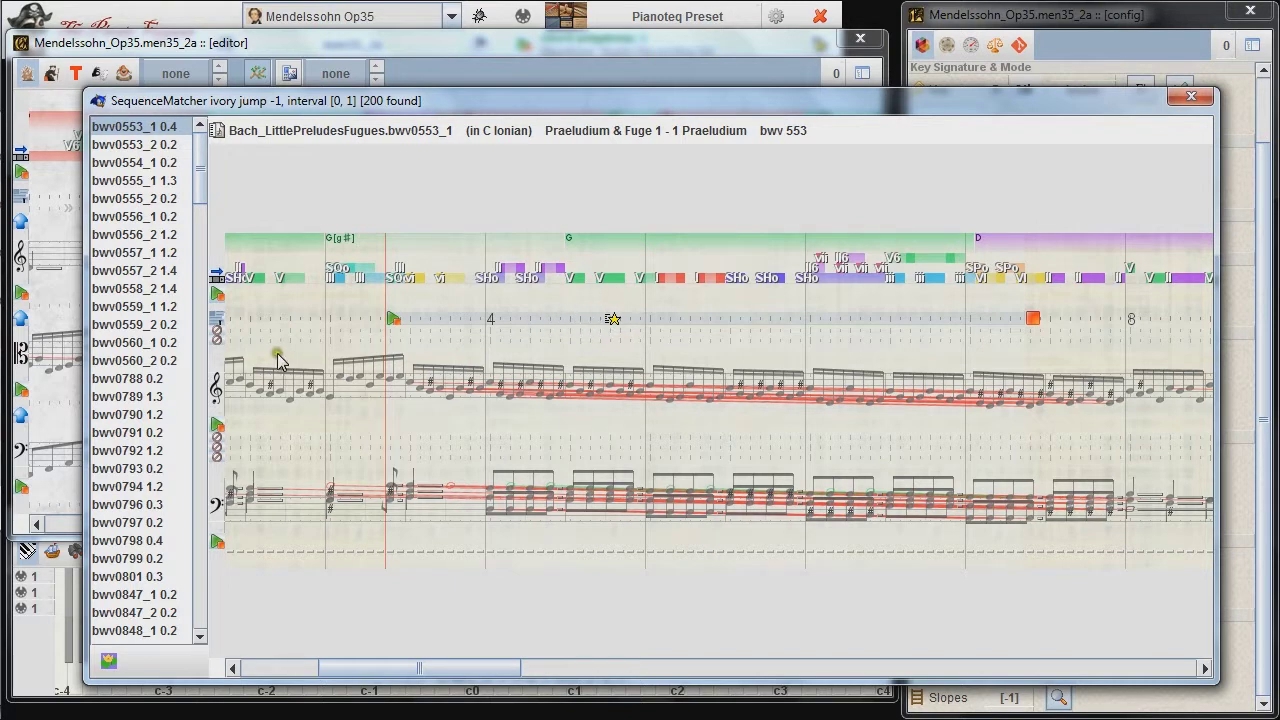
left_click(178, 404)
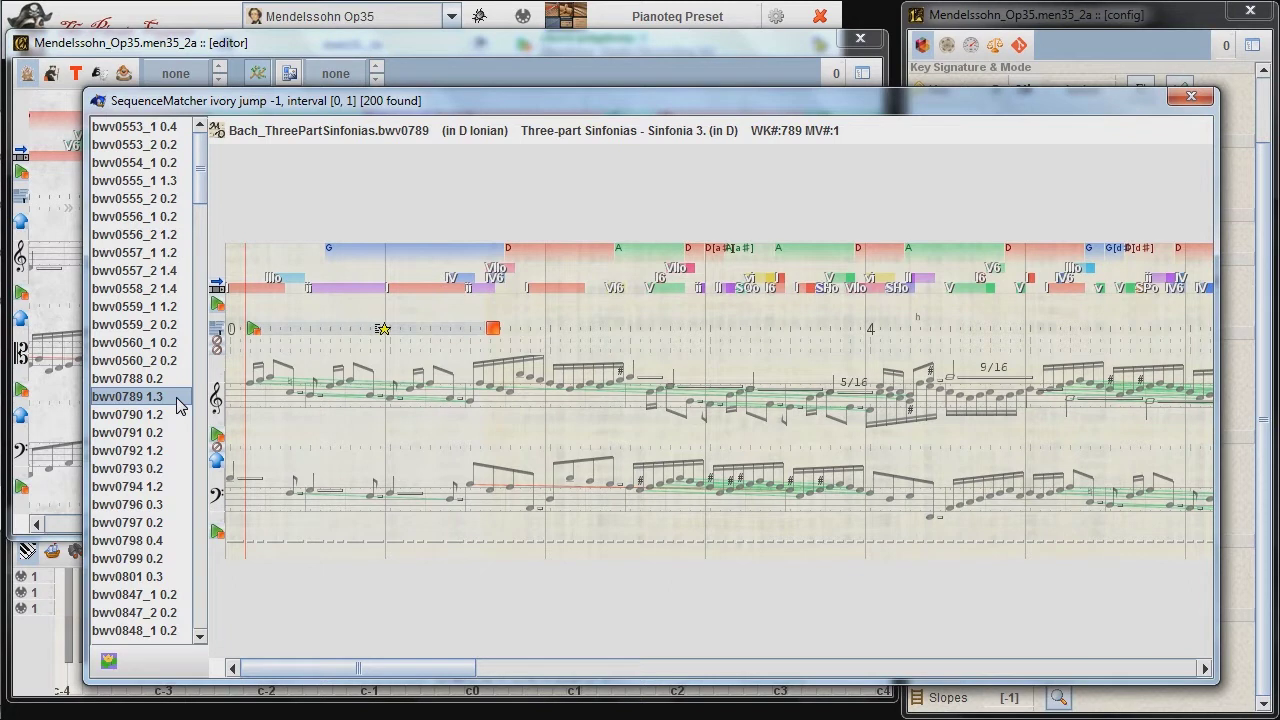
left_click(170, 507)
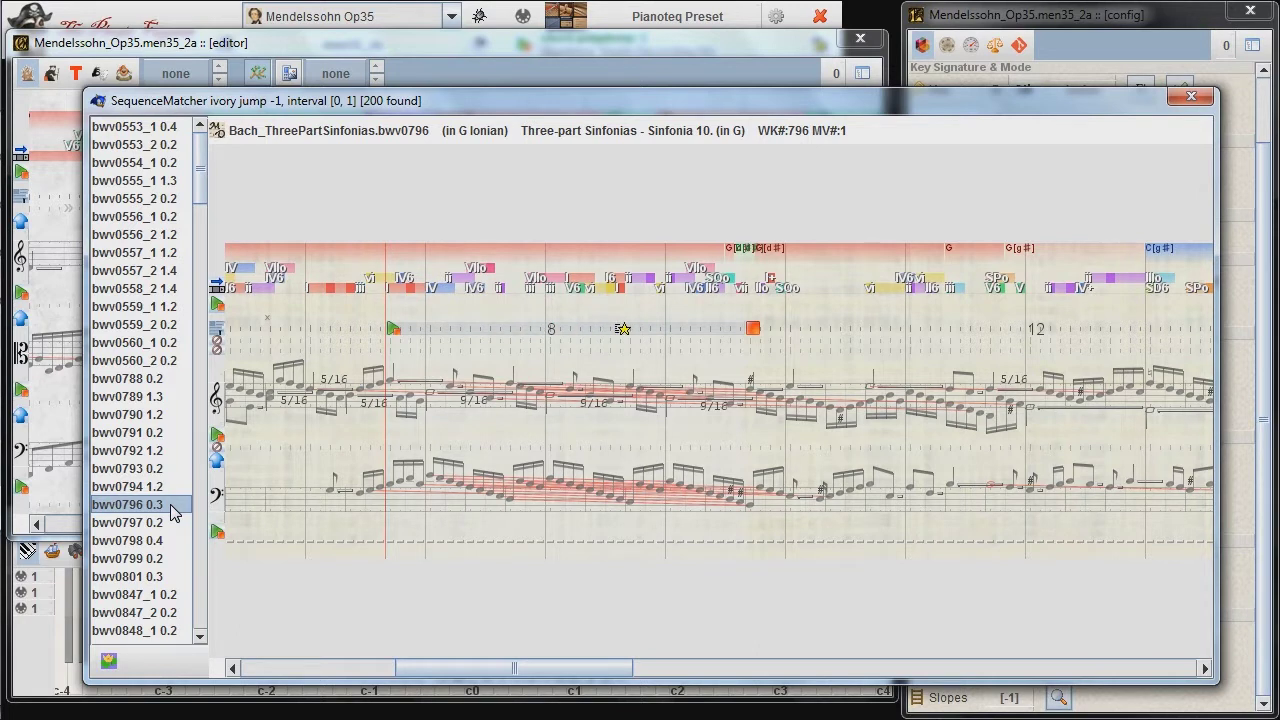
left_click(172, 543)
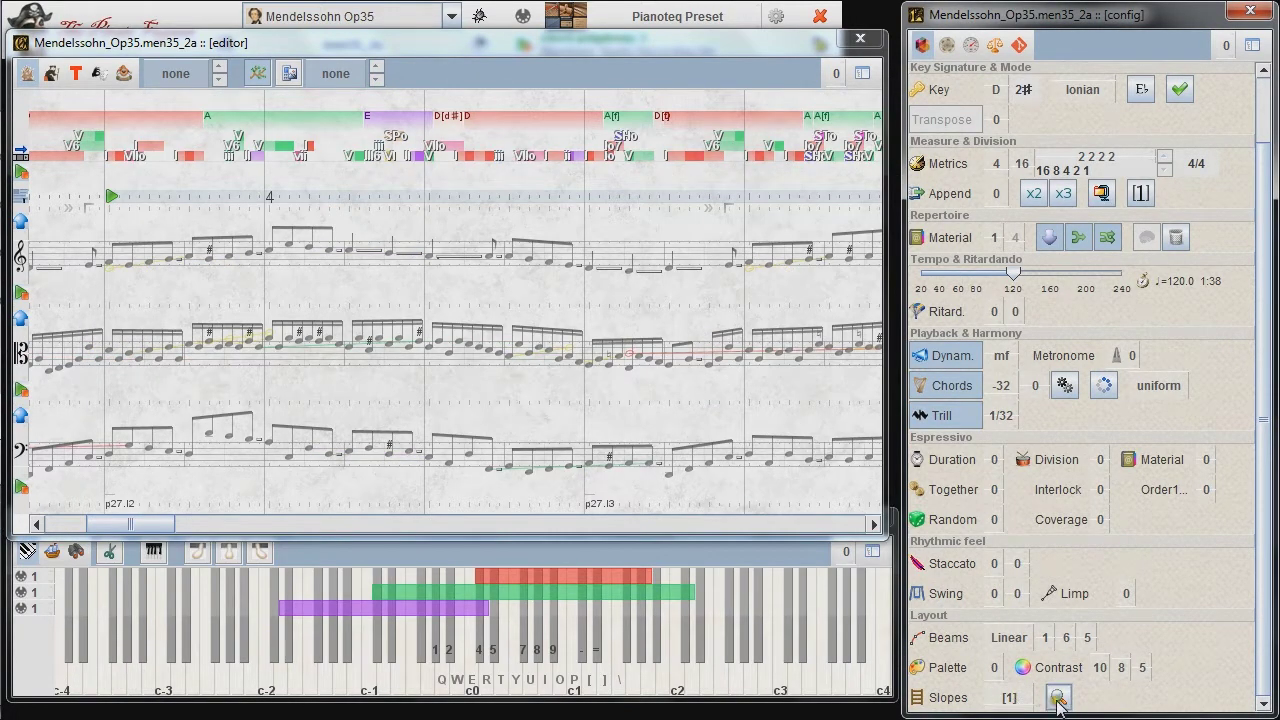
Search the repertoire for sequences with slope 1 and view the matches in bwv0560_1, bwv0794 and bwv0857_2.
left_click(1059, 698)
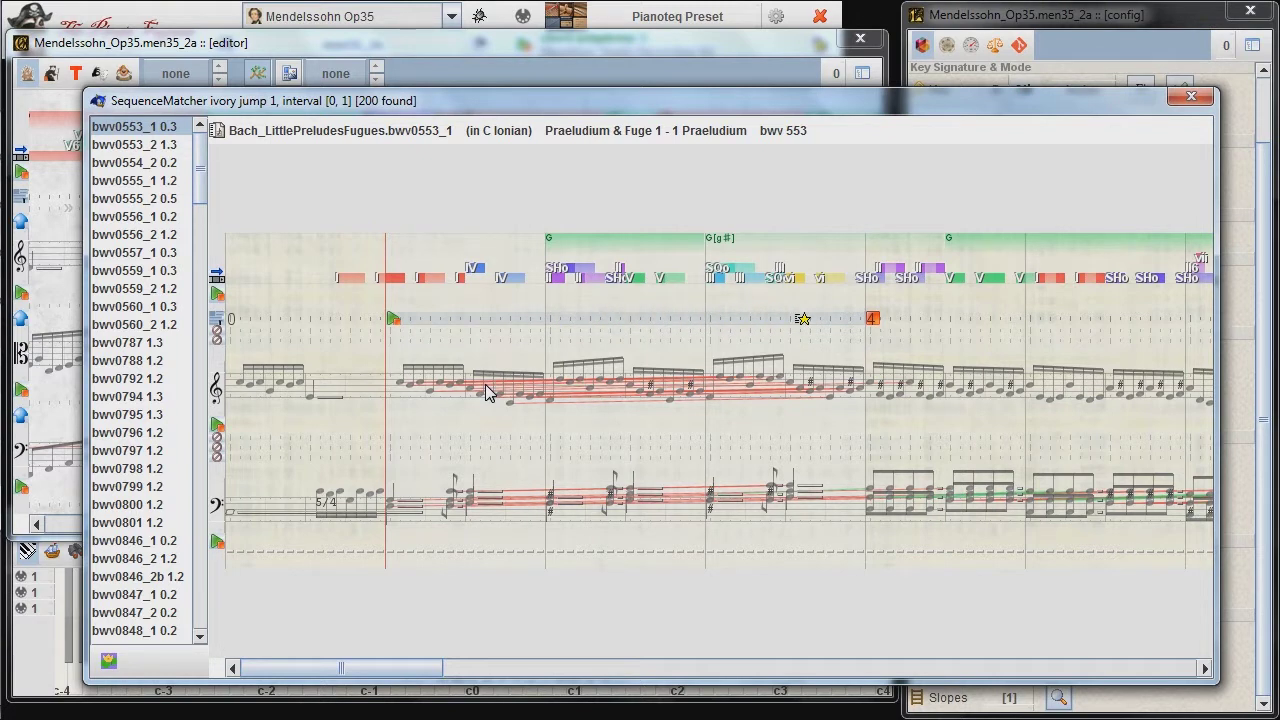
left_click_drag(165, 288, 172, 310)
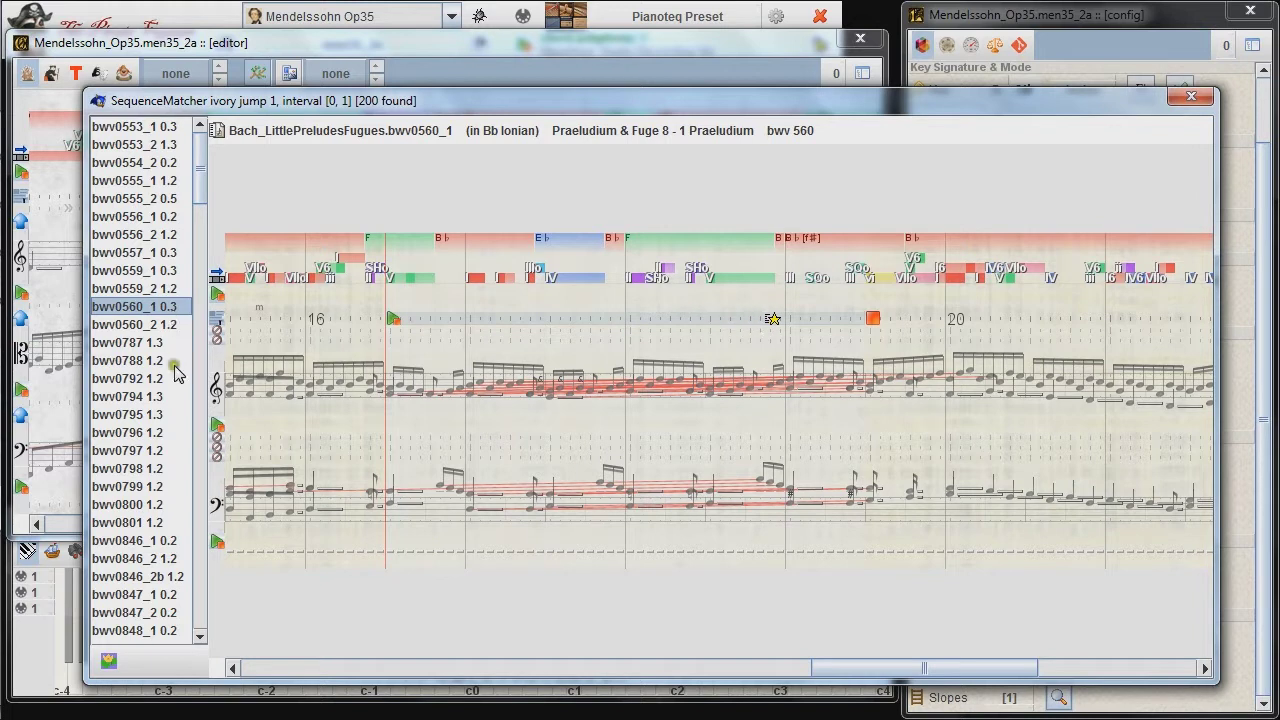
left_click(172, 398)
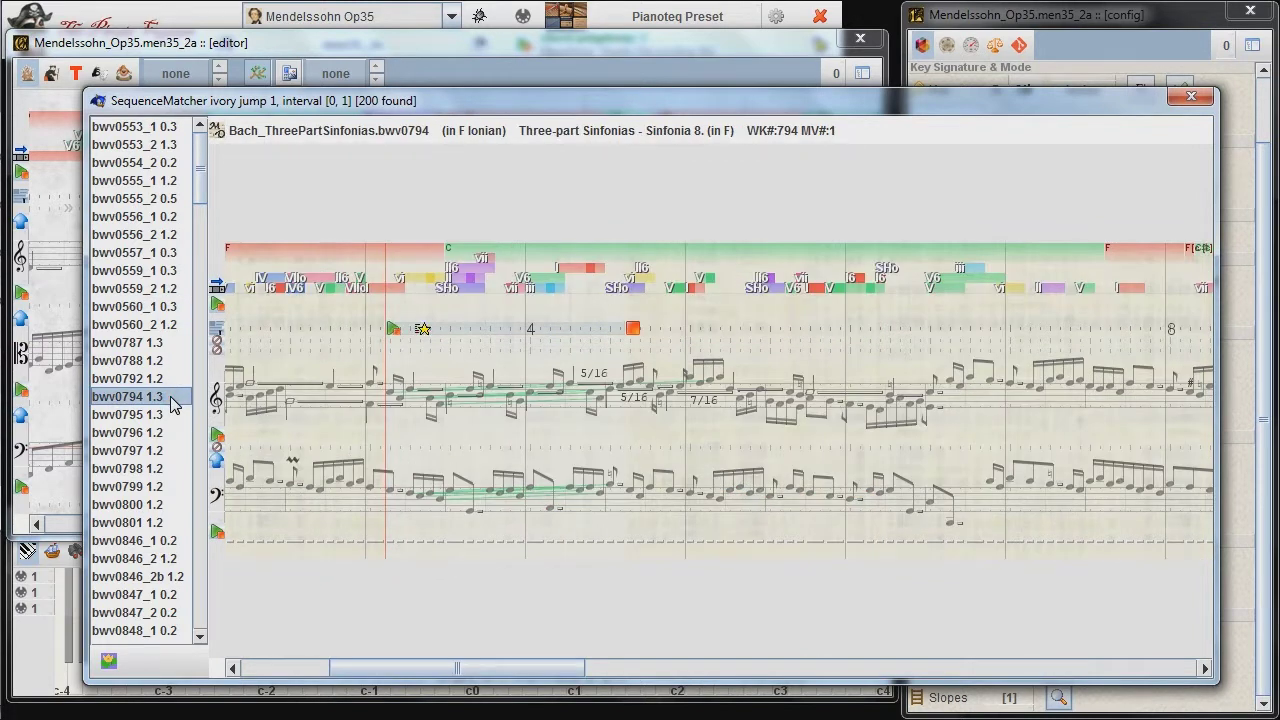
scroll(165, 470, "down", 7)
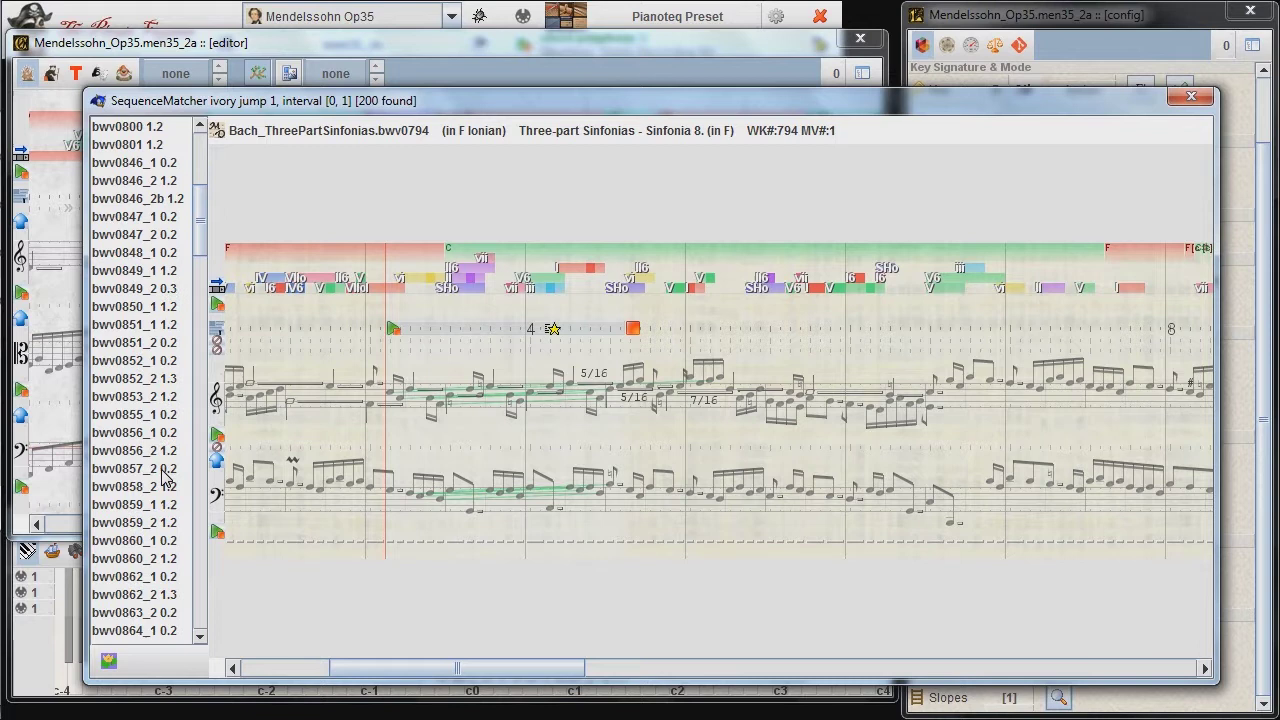
left_click(165, 469)
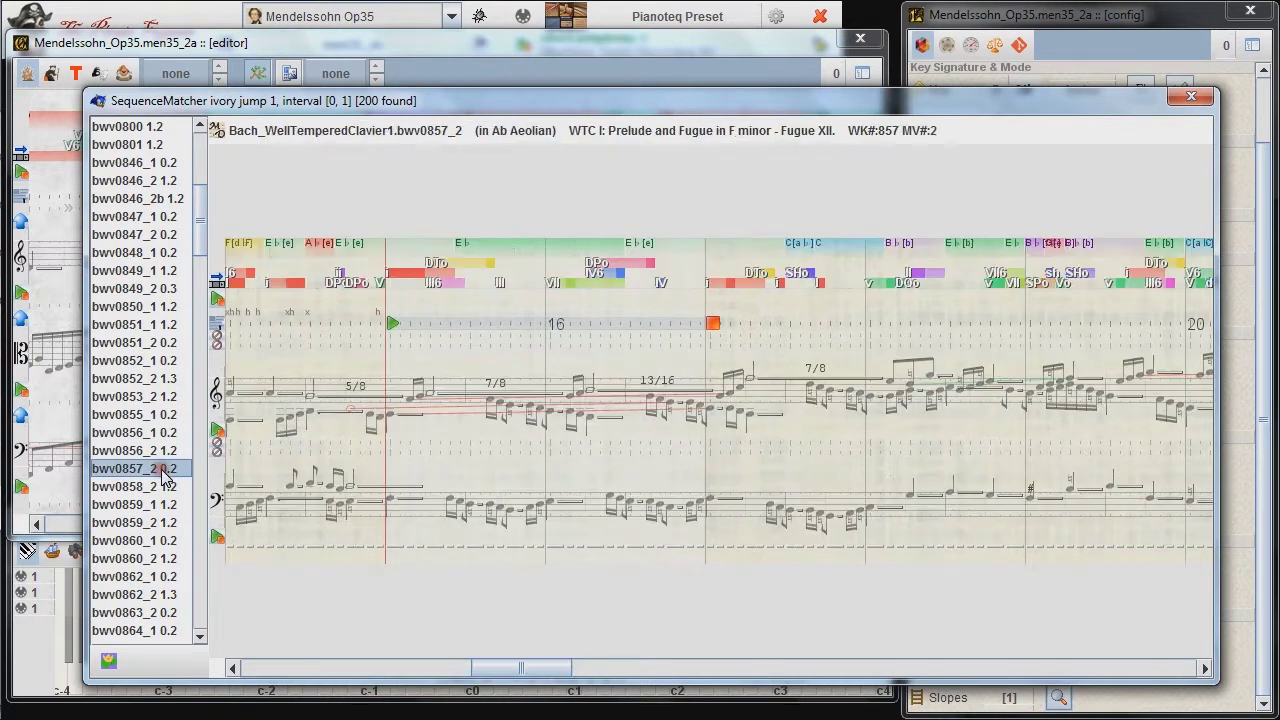